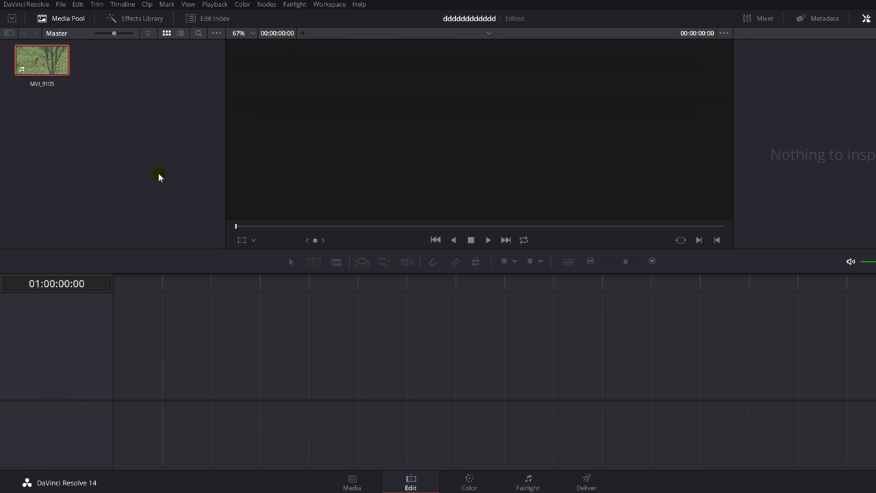
Deselect the imported MVI_9105 clip in the Edit page Media Pool
{"action": "left_click_drag", "start_coordinate": [158, 173], "coordinate": [103, 299]}
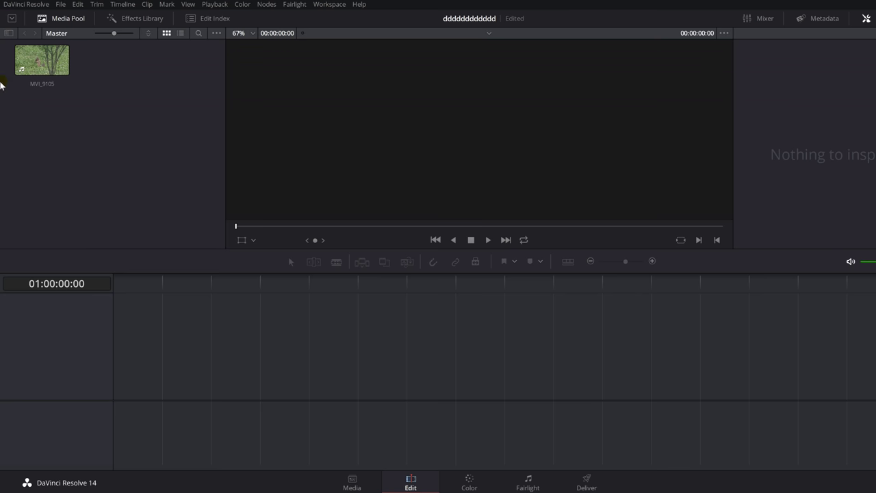
Place MVI_9105 on a new Timeline 1 and switch to the Color page
{"action": "left_click", "coordinate": [23, 51]}
{"action": "left_click_drag", "start_coordinate": [22, 51], "coordinate": [138, 282]}
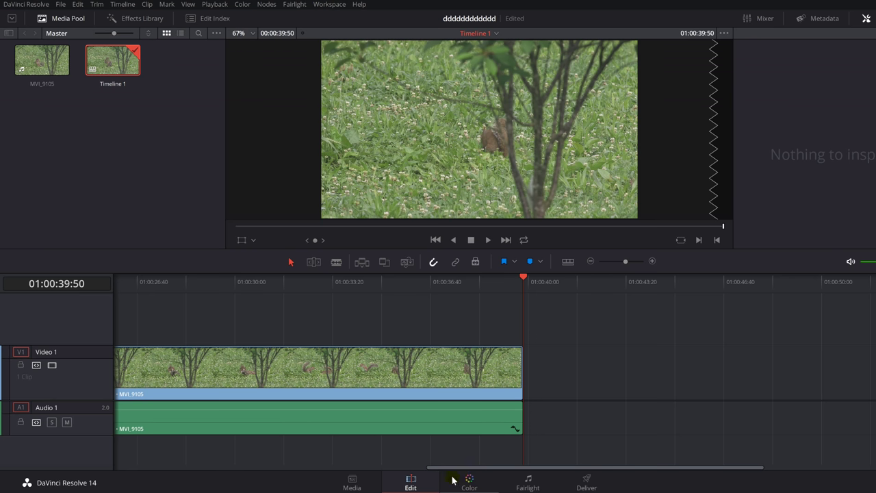
{"action": "left_click", "coordinate": [468, 481]}
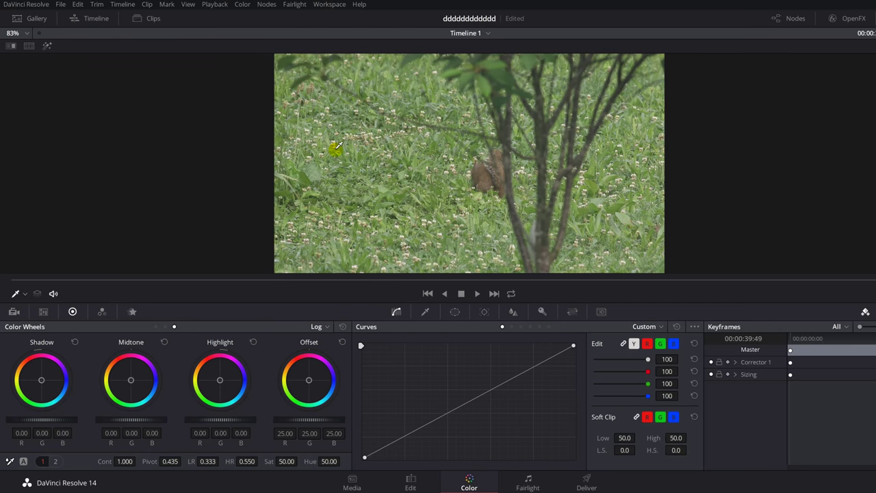
Add shadow, midtone and highlight points on the custom curve and shape them into an S-curve
{"action": "left_click", "coordinate": [396, 441]}
{"action": "left_click", "coordinate": [459, 407]}
{"action": "left_click", "coordinate": [536, 368]}
{"action": "left_click_drag", "start_coordinate": [395, 441], "coordinate": [407, 452]}
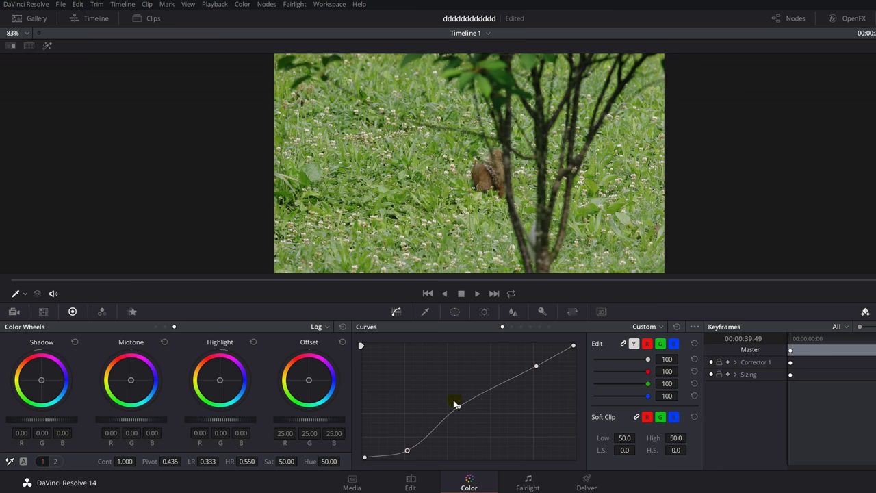
{"action": "left_click_drag", "start_coordinate": [459, 408], "coordinate": [467, 411]}
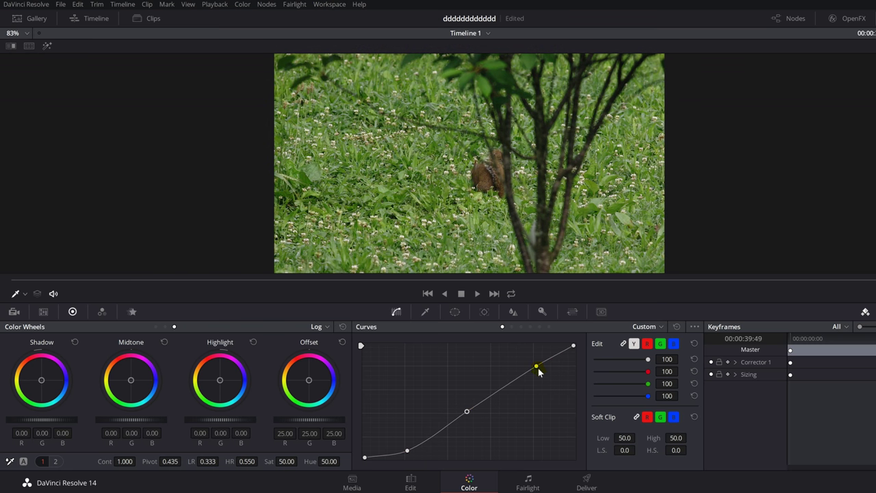
{"action": "left_click_drag", "start_coordinate": [537, 367], "coordinate": [522, 362]}
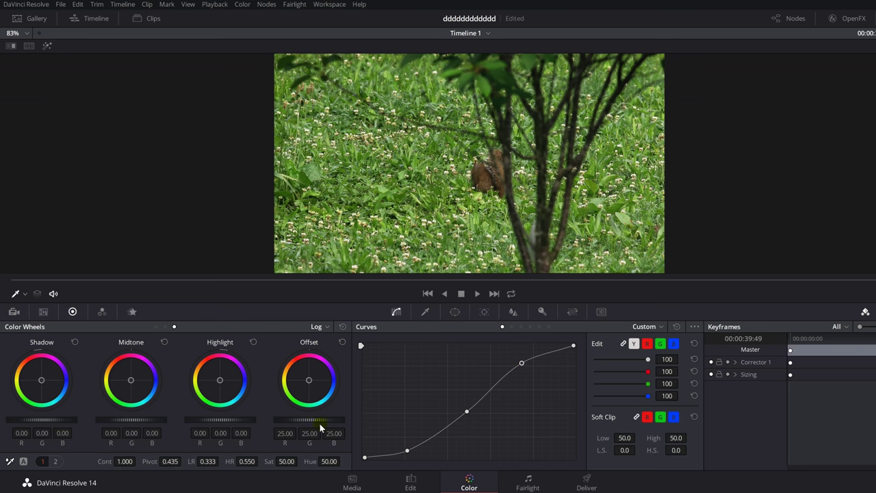
Set the master wheels to Offset 29.25, Highlight -0.09, Midtone 0.24 and Shadow 0.28
{"action": "left_click_drag", "start_coordinate": [304, 421], "coordinate": [316, 420]}
{"action": "left_click_drag", "start_coordinate": [316, 421], "coordinate": [317, 421]}
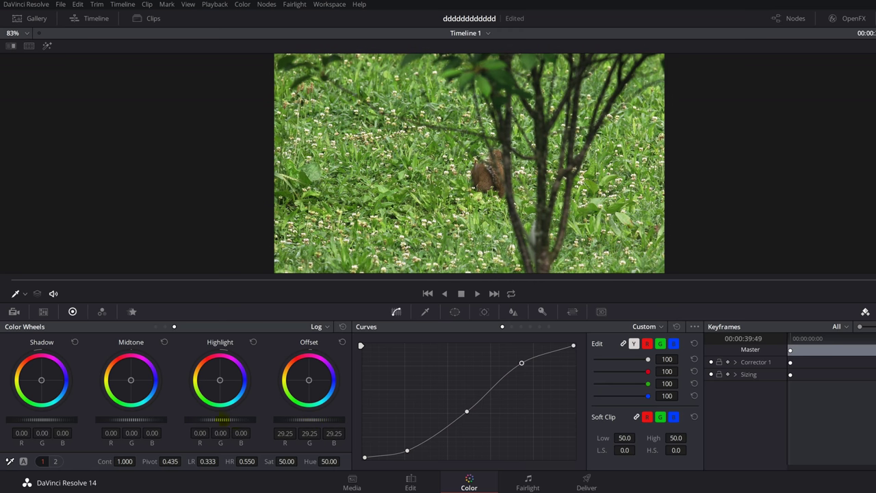
{"action": "left_click_drag", "start_coordinate": [224, 420], "coordinate": [199, 417]}
{"action": "left_click_drag", "start_coordinate": [122, 420], "coordinate": [143, 421]}
{"action": "left_click_drag", "start_coordinate": [32, 419], "coordinate": [56, 420]}
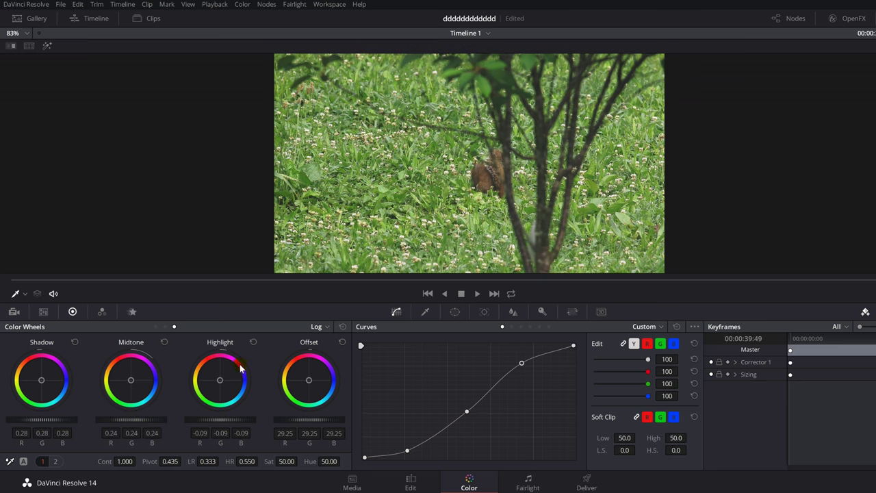
Nudge the Hue Vs Hue curve, then page through Hue Vs Sat to Lum Vs Sat
{"action": "left_click", "coordinate": [512, 327]}
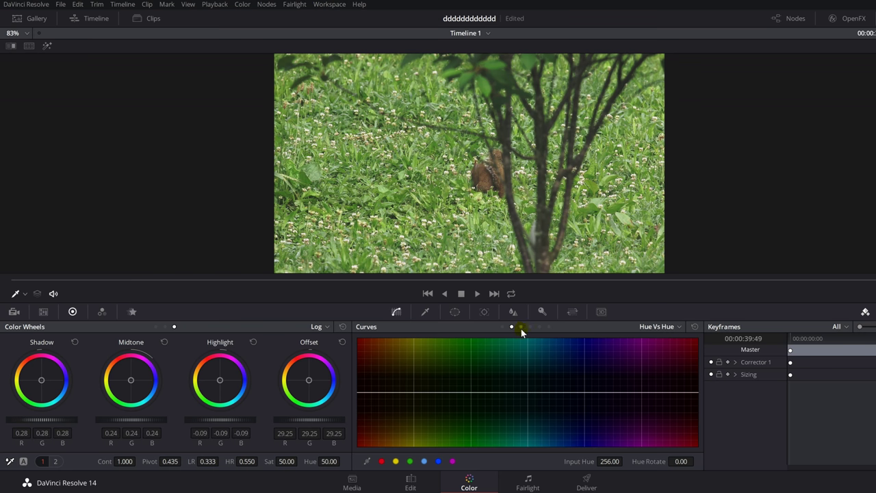
{"action": "mouse_move", "coordinate": [489, 393]}
{"action": "left_mouse_down"}
{"action": "mouse_move", "coordinate": [494, 420]}
{"action": "mouse_move", "coordinate": [501, 387]}
{"action": "mouse_move", "coordinate": [502, 396]}
{"action": "left_mouse_up"}
{"action": "left_click", "coordinate": [521, 327]}
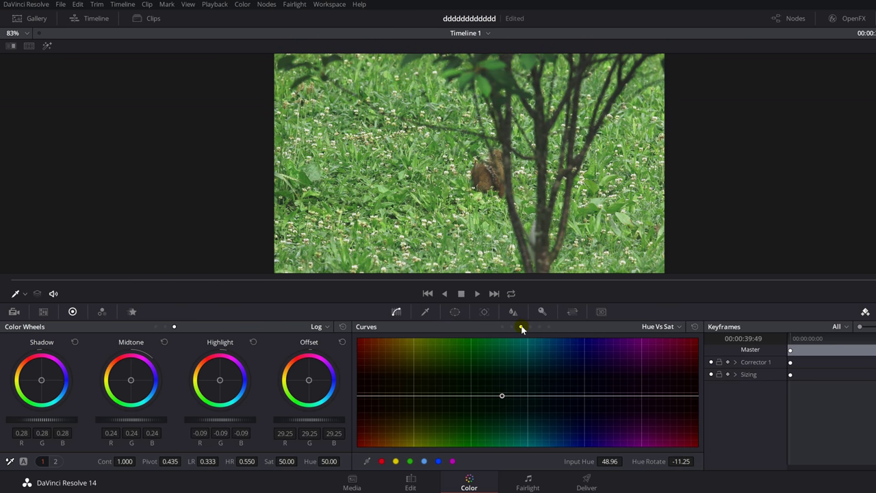
{"action": "left_click", "coordinate": [528, 327]}
{"action": "left_click", "coordinate": [538, 327]}
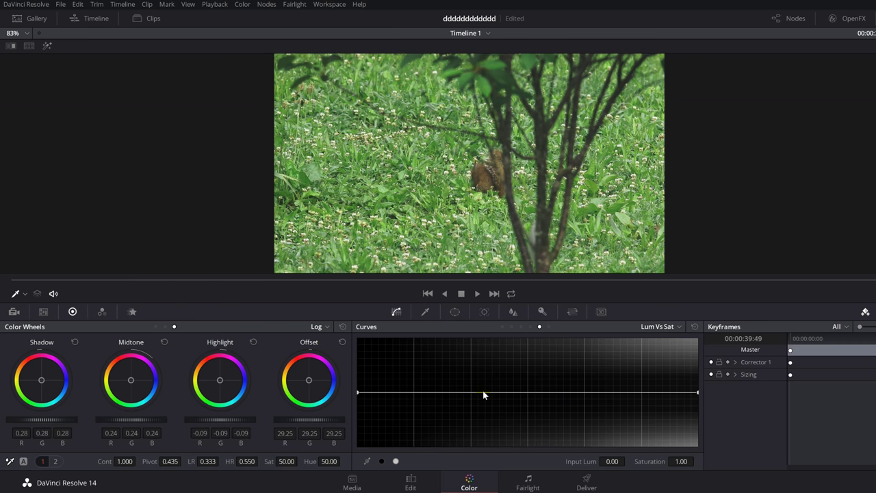
Add Lum Vs Sat points at 0.14 and 0.79, dropping the 0.14 point to 0.71, then return to Custom
{"action": "mouse_move", "coordinate": [483, 393]}
{"action": "left_mouse_down"}
{"action": "mouse_move", "coordinate": [483, 402]}
{"action": "mouse_move", "coordinate": [493, 364]}
{"action": "mouse_move", "coordinate": [497, 395]}
{"action": "left_mouse_up"}
{"action": "left_click", "coordinate": [405, 392]}
{"action": "left_click", "coordinate": [628, 392]}
{"action": "left_click", "coordinate": [405, 393]}
{"action": "left_click_drag", "start_coordinate": [405, 393], "coordinate": [405, 408]}
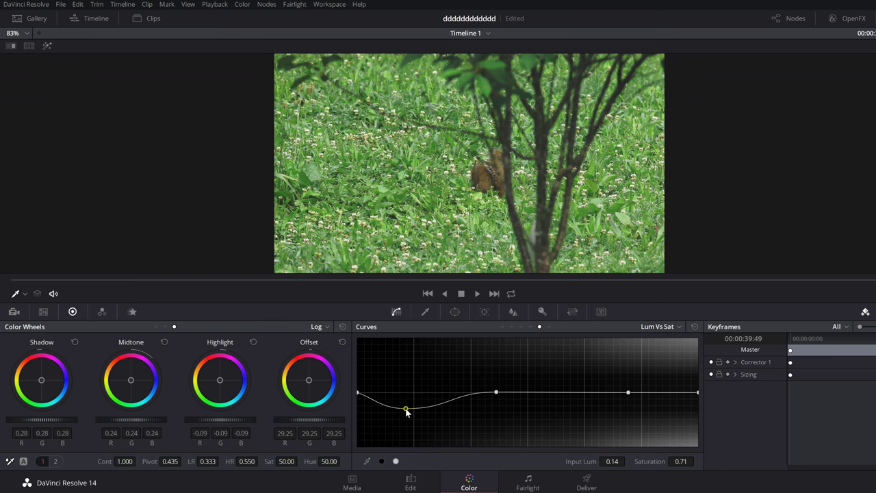
{"action": "left_click", "coordinate": [548, 328]}
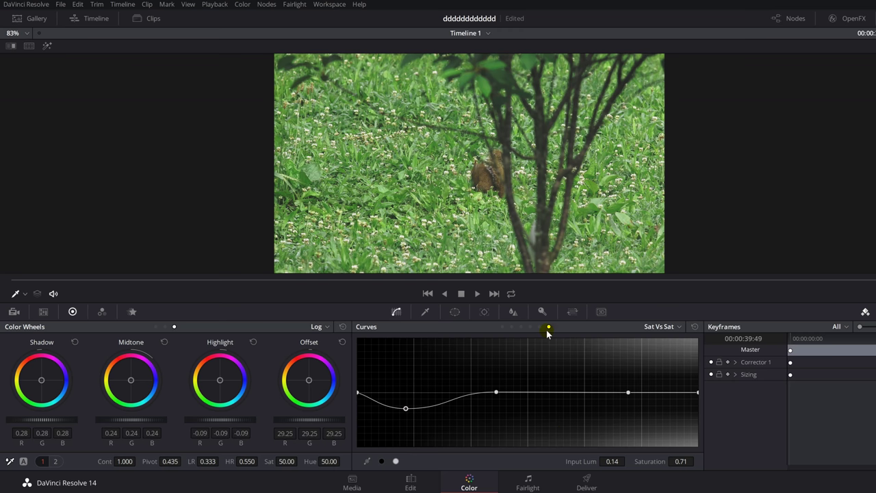
{"action": "left_click", "coordinate": [501, 327]}
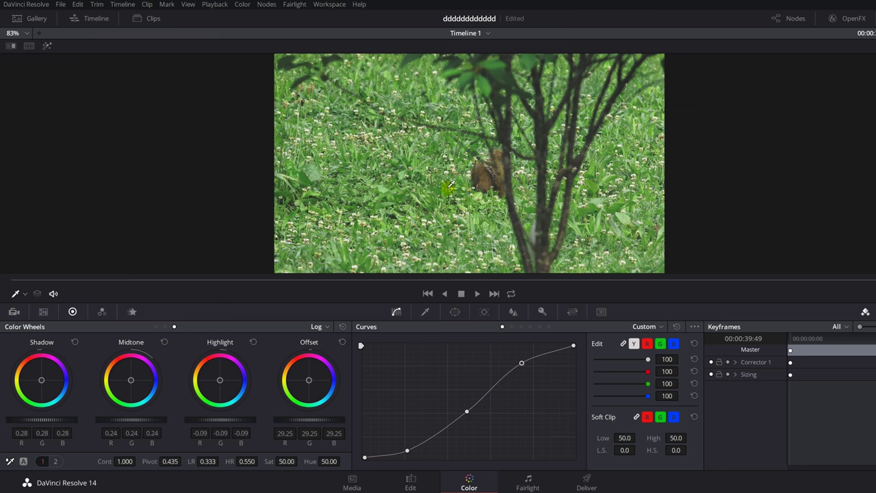
Show the clip thumbnail strip and bring up the clip's menu with Generate 3D LUT (CUBE)
{"action": "left_click", "coordinate": [151, 20]}
{"action": "left_click", "coordinate": [153, 21]}
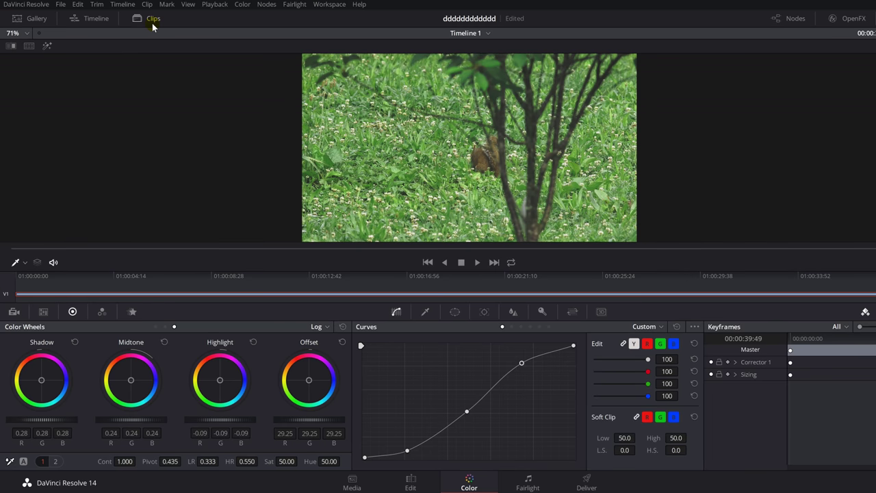
{"action": "left_click", "coordinate": [153, 20]}
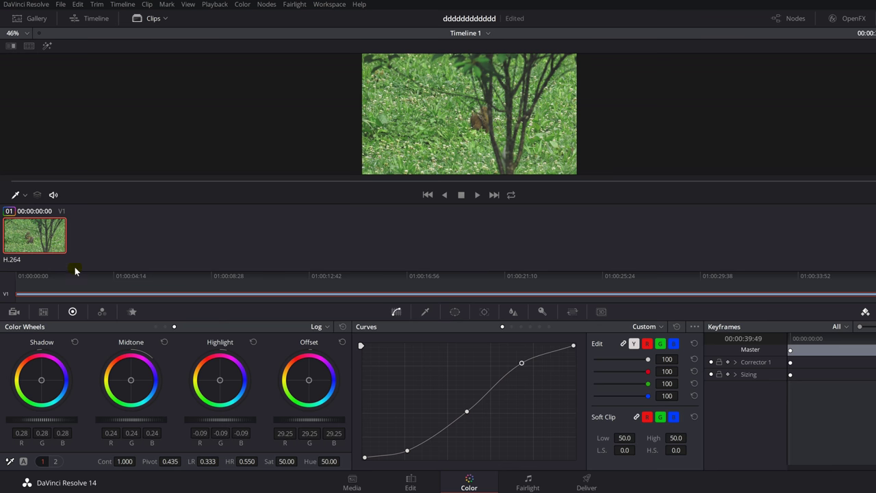
{"action": "right_click", "coordinate": [47, 243]}
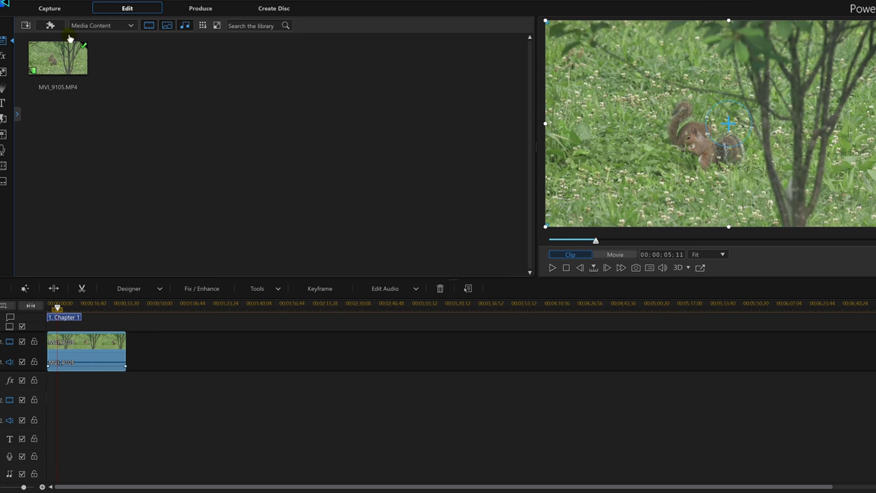
In PowerDirector's Fix / Enhance, enable Look-up Table using mylut_1.MVI_9105.cube
{"action": "left_click", "coordinate": [198, 291]}
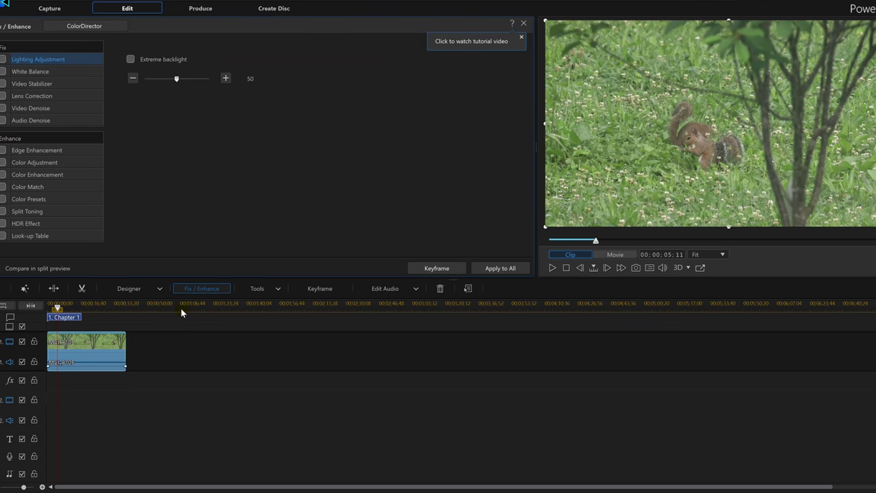
{"action": "left_click", "coordinate": [3, 236]}
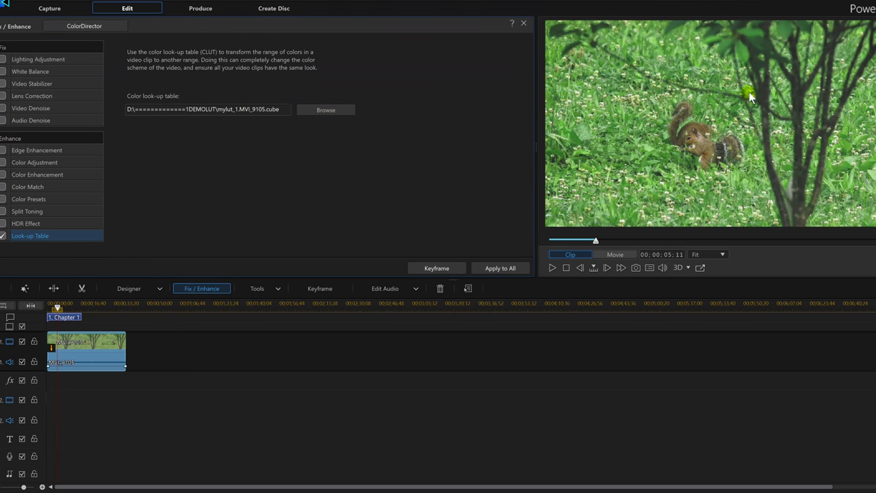
{"action": "left_click", "coordinate": [5, 237]}
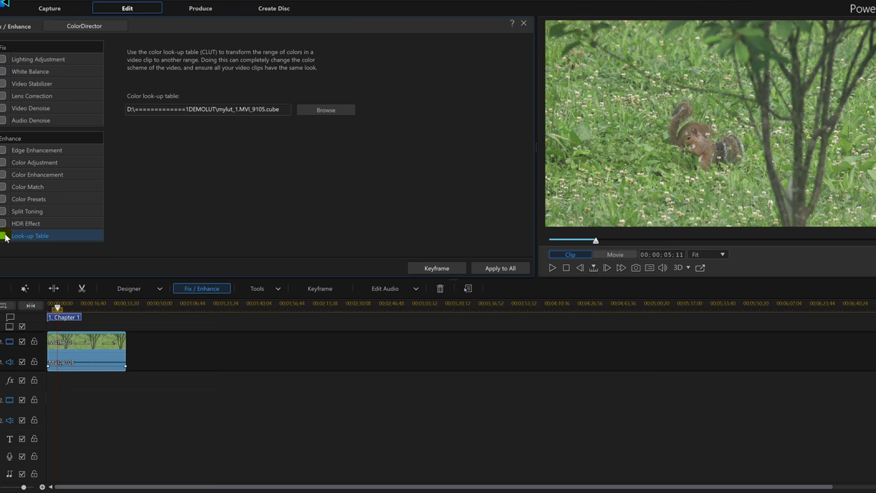
{"action": "left_click", "coordinate": [5, 237]}
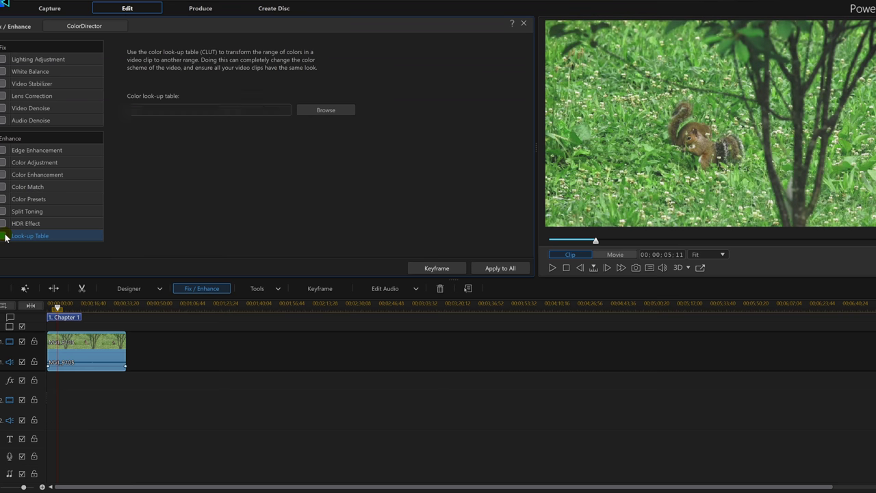
{"action": "left_click", "coordinate": [553, 267]}
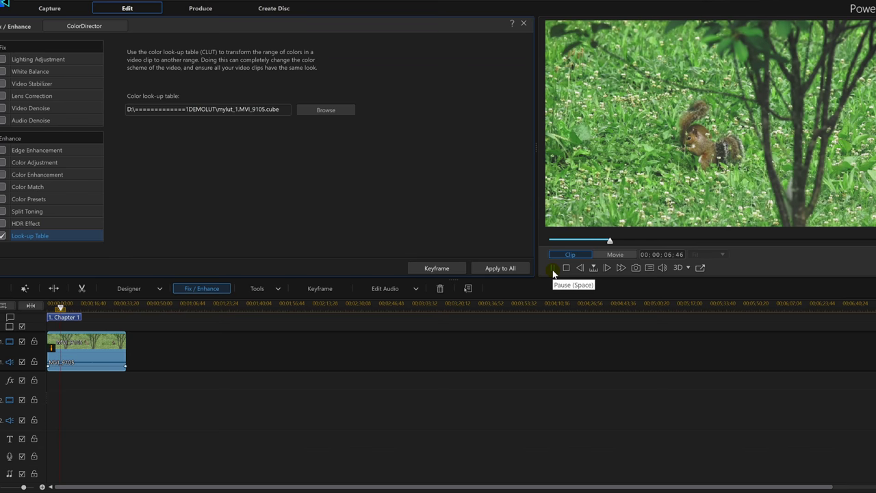